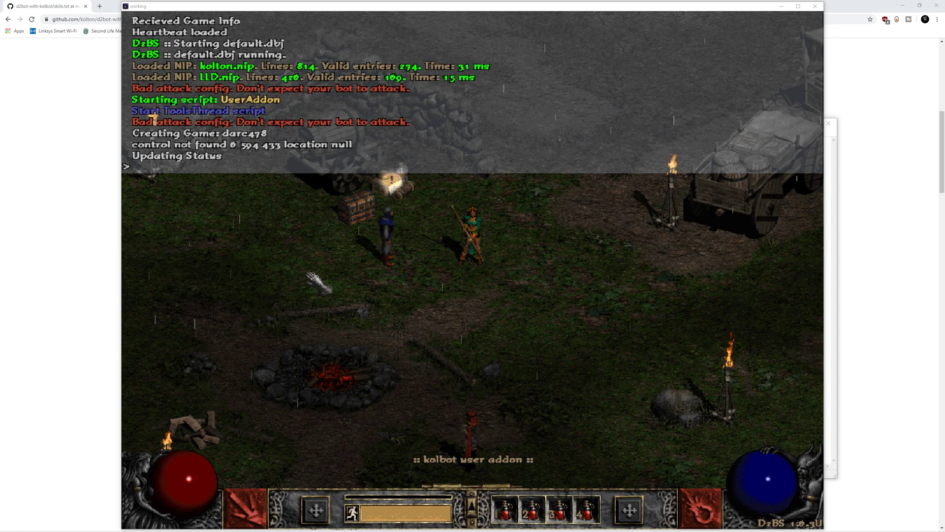
Switch to D2Bot #, stop the "working" profile, and return to the Notepad attack config notes.
key(alt+Tab)
drag(470, 154, 360, 207)
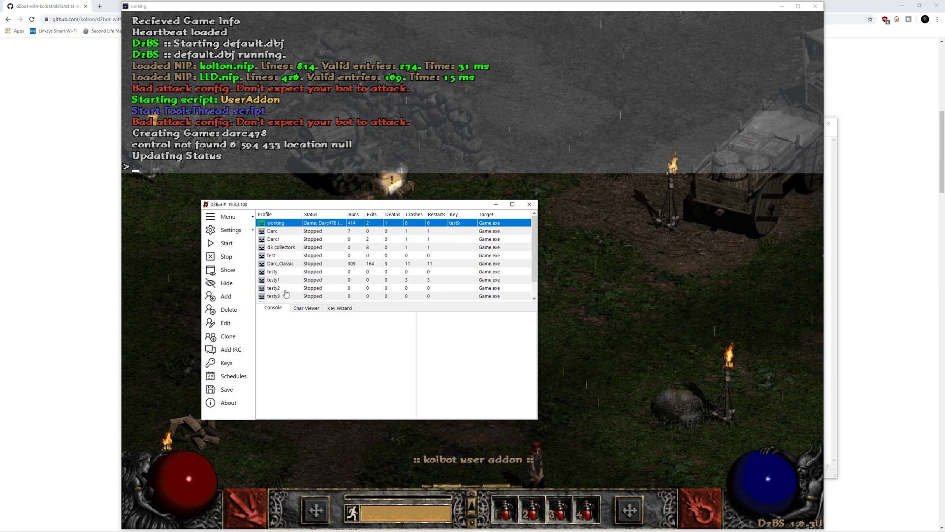
click(244, 269)
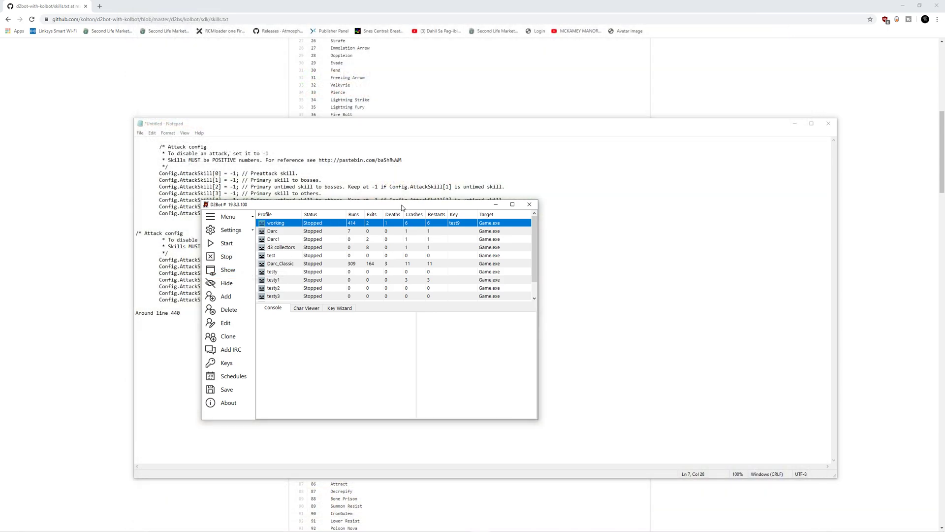
key(alt+Tab)
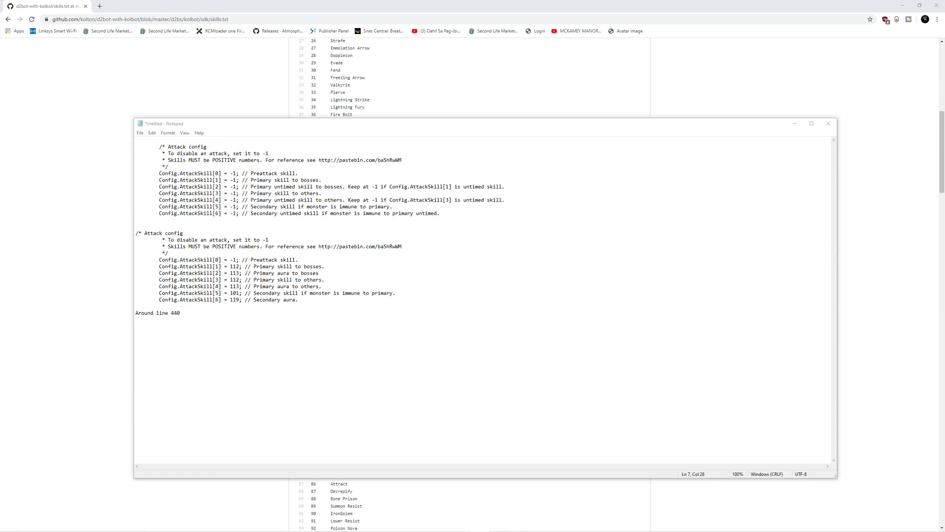
Compare the default attack config block with the filled-in example below it, focusing on the AttackSkill[1] to AttackSkill[4] lines.
drag(441, 213, 146, 141)
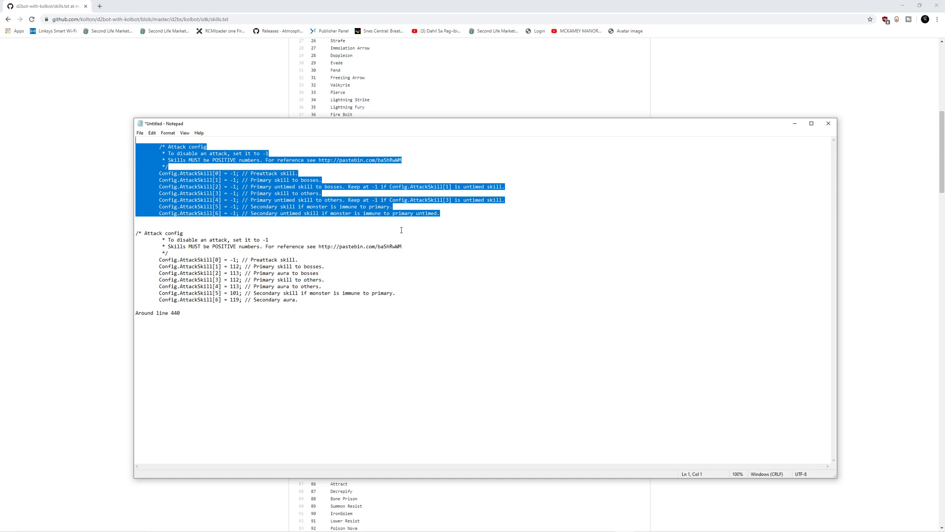
click(448, 216)
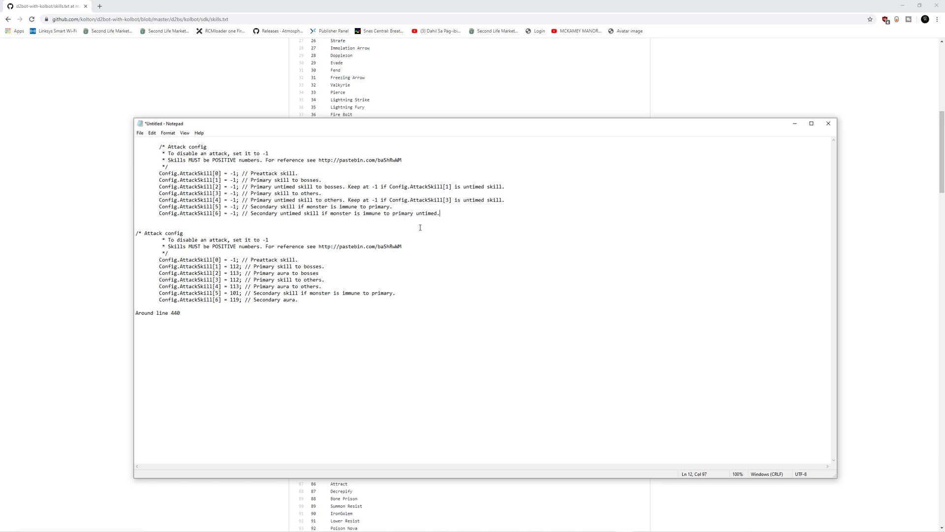
drag(324, 302, 110, 239)
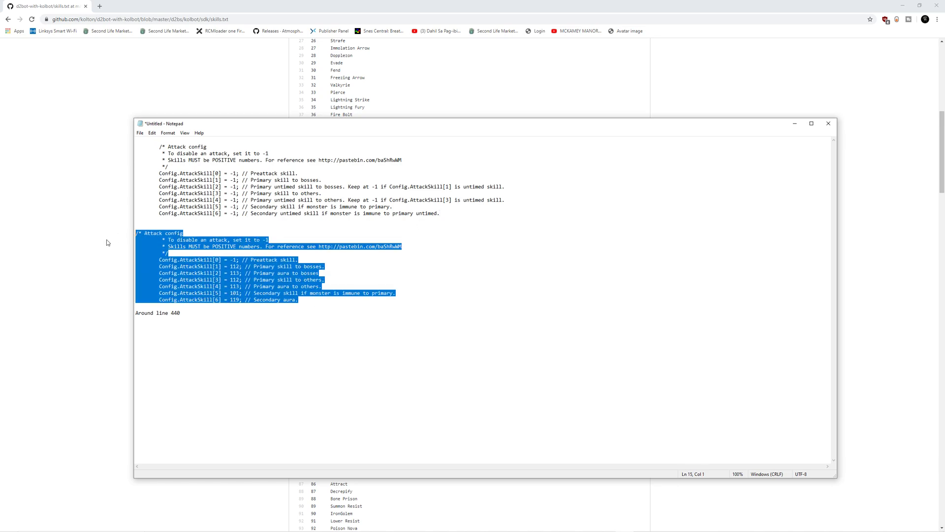
click(306, 302)
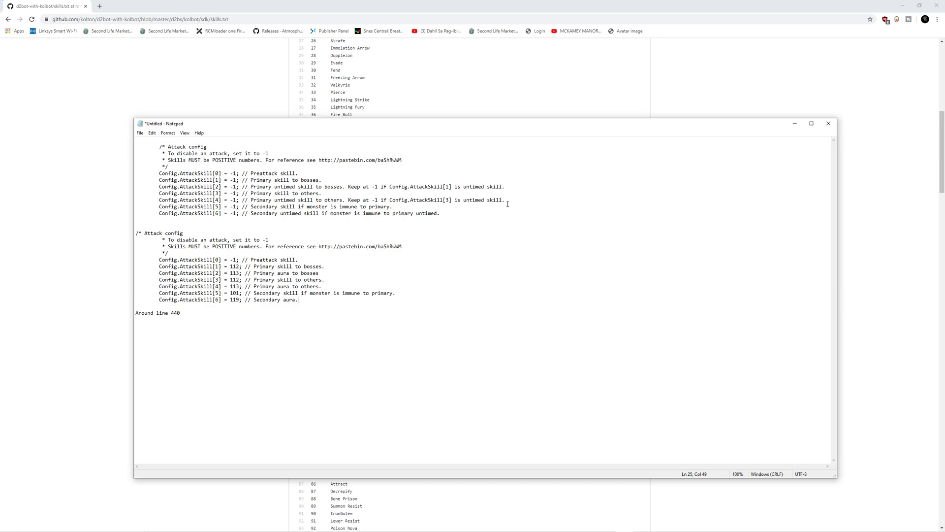
drag(507, 203, 146, 182)
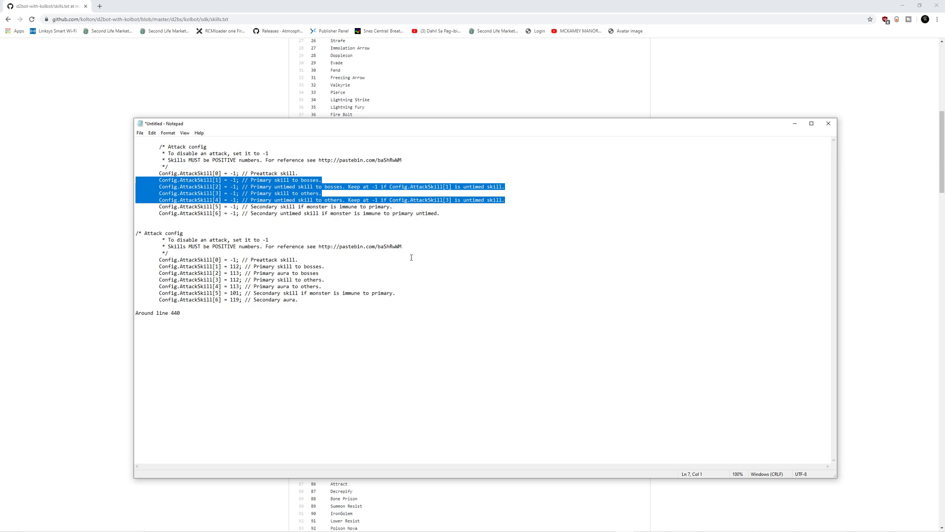
click(237, 200)
Look through the numbered skill list in skills.txt on the GitHub page in the browser.
click(916, 212)
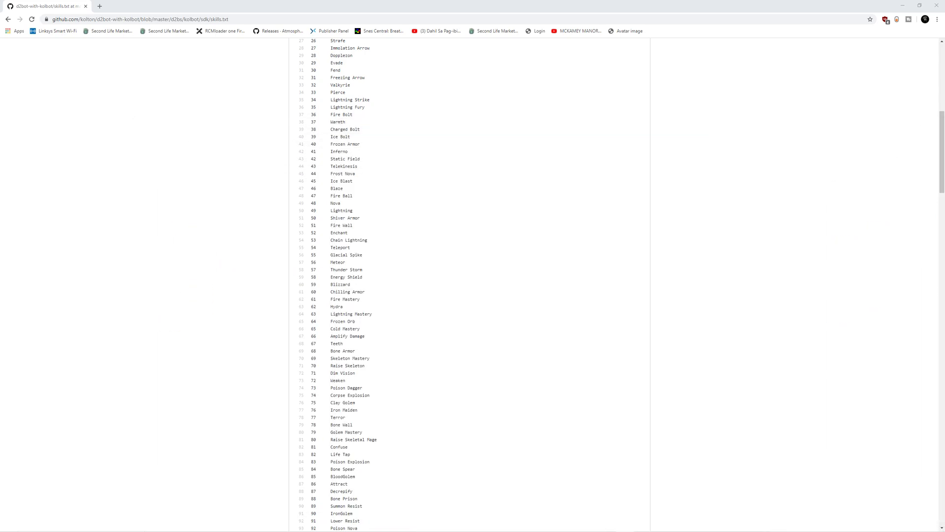
scroll(244, 187, up, 8)
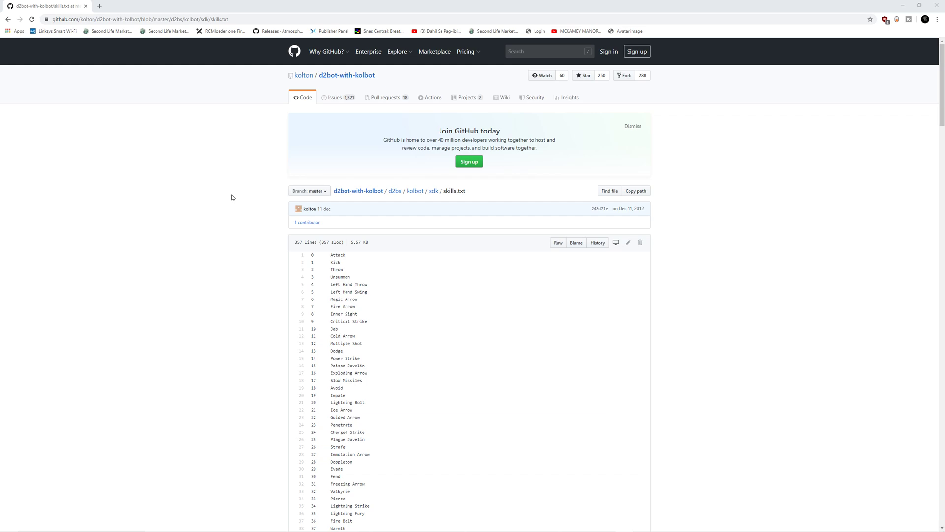
scroll(229, 197, down, 7)
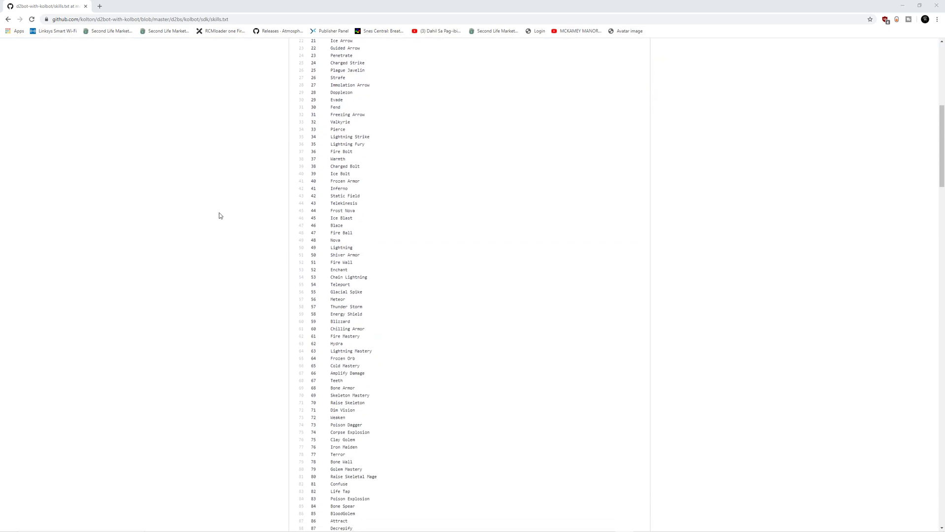
scroll(234, 342, up, 2)
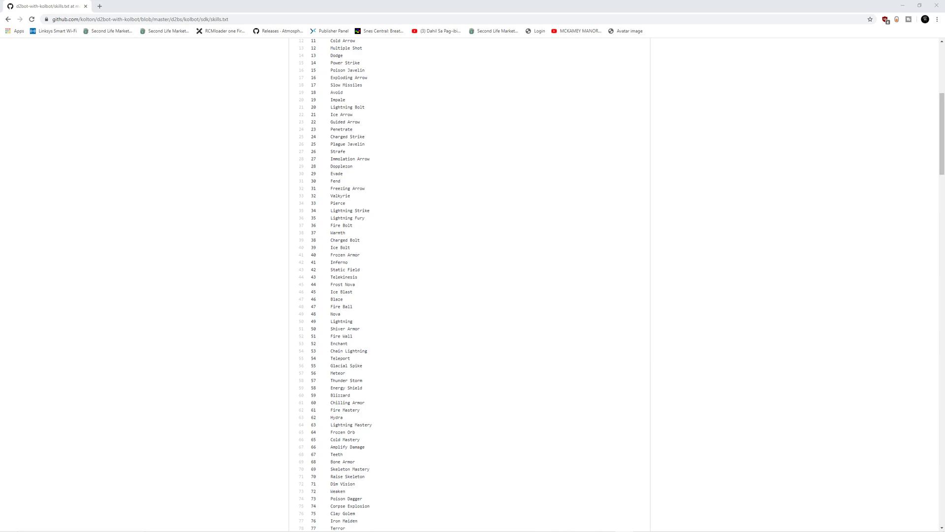
In Notepad, placed beside the skill list, set Config.AttackSkill[1] and Config.AttackSkill[3] to 59 in the first attack config block.
key(alt+Tab)
drag(616, 173, 550, 161)
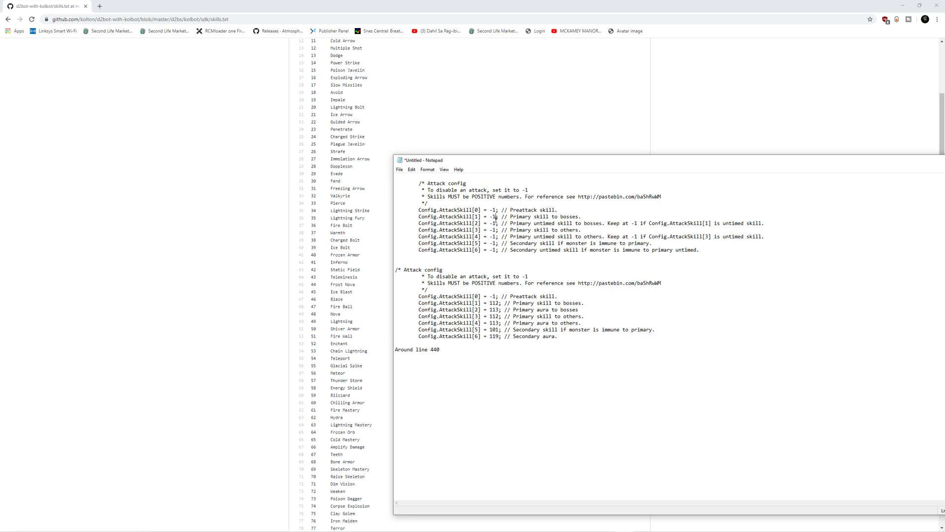
key(BackSpace)
key(BackSpace)
text(59)
double_click(493, 229)
text(59)
Set the primary untimed skills Config.AttackSkill[2] and Config.AttackSkill[4] to 55 in the first block.
key(BackSpace)
key(BackSpace)
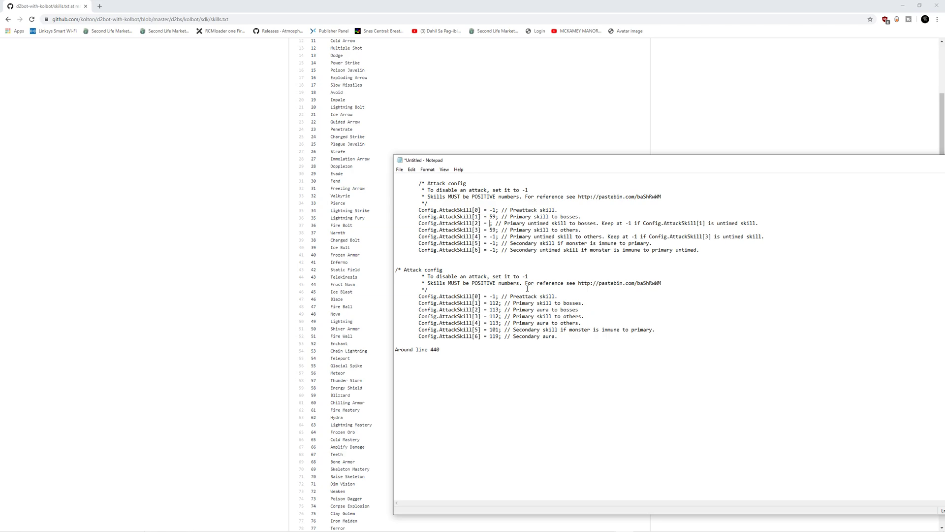
text(55)
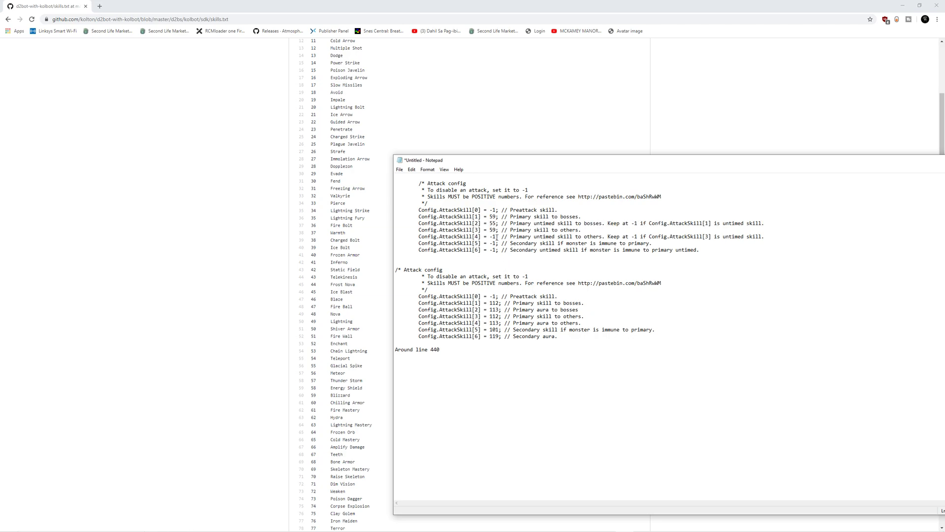
key(BackSpace)
key(BackSpace)
text(55)
click(499, 331)
click(496, 250)
key(shift+Right)
key(Left)
click(496, 244)
drag(566, 164, 424, 181)
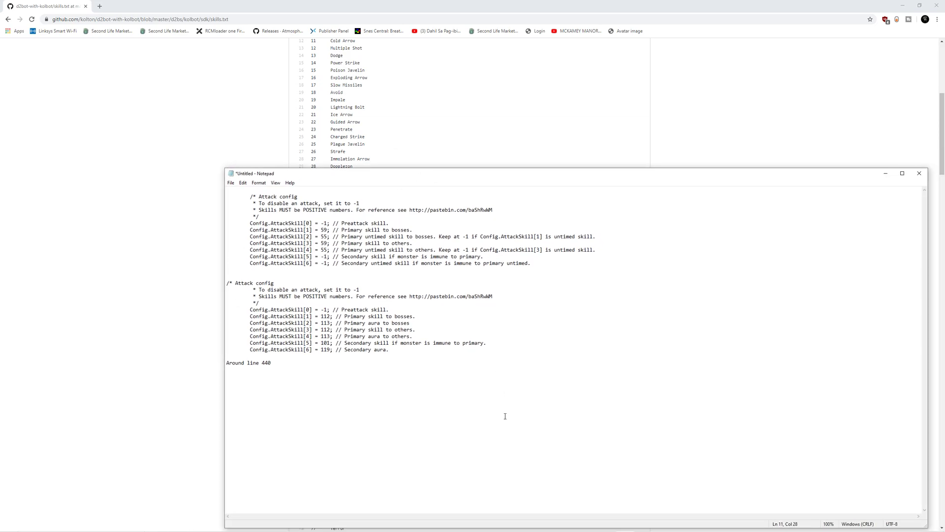